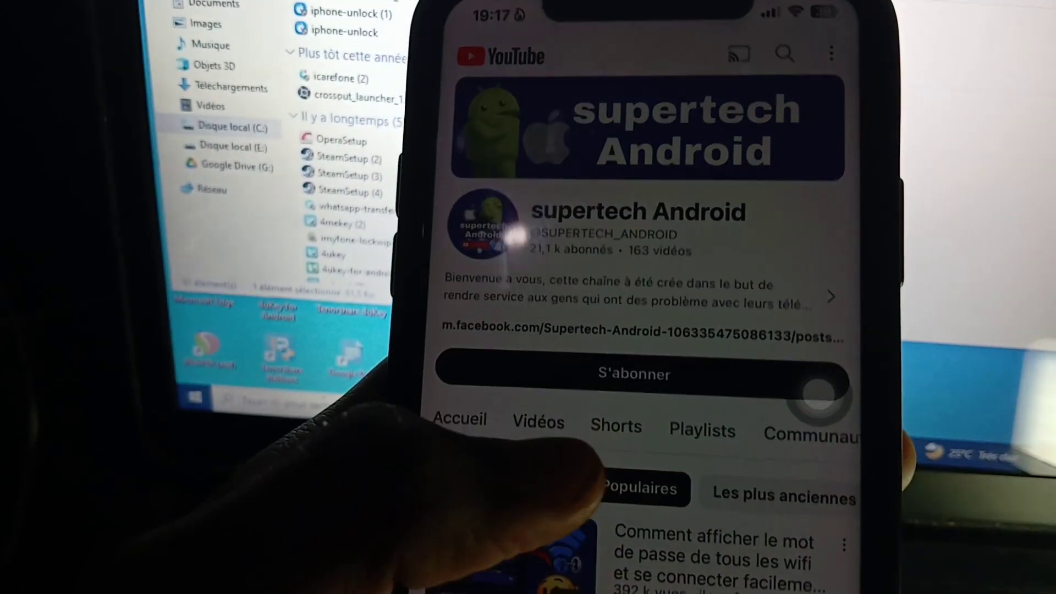
- Subscribe to the supertech Android YouTube channel on the iPhone
click(550, 385)
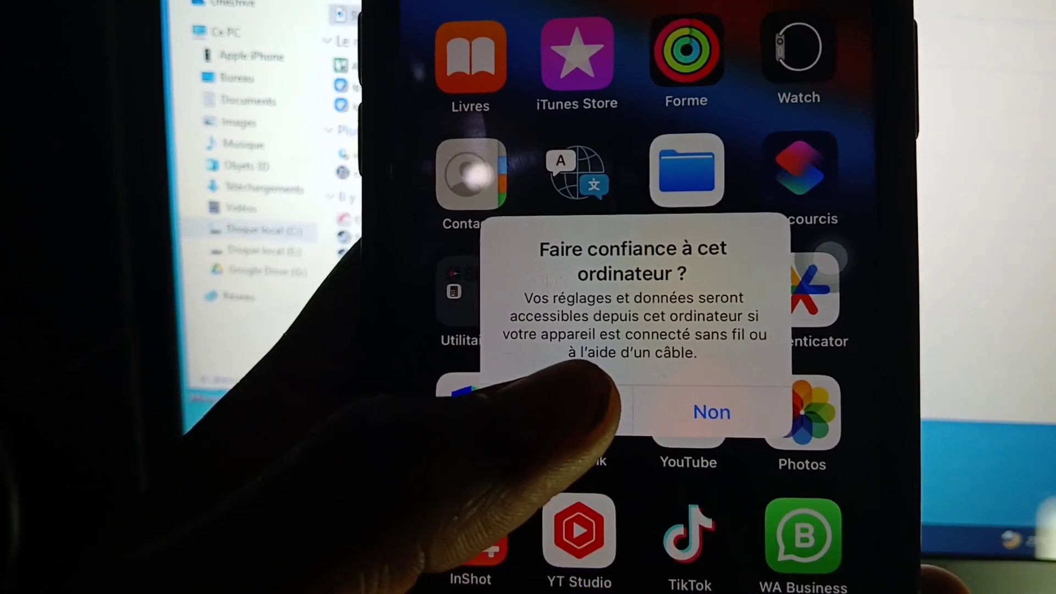
- Accept 'Se fier' on the trust alert and enter the iPhone passcode
click(536, 405)
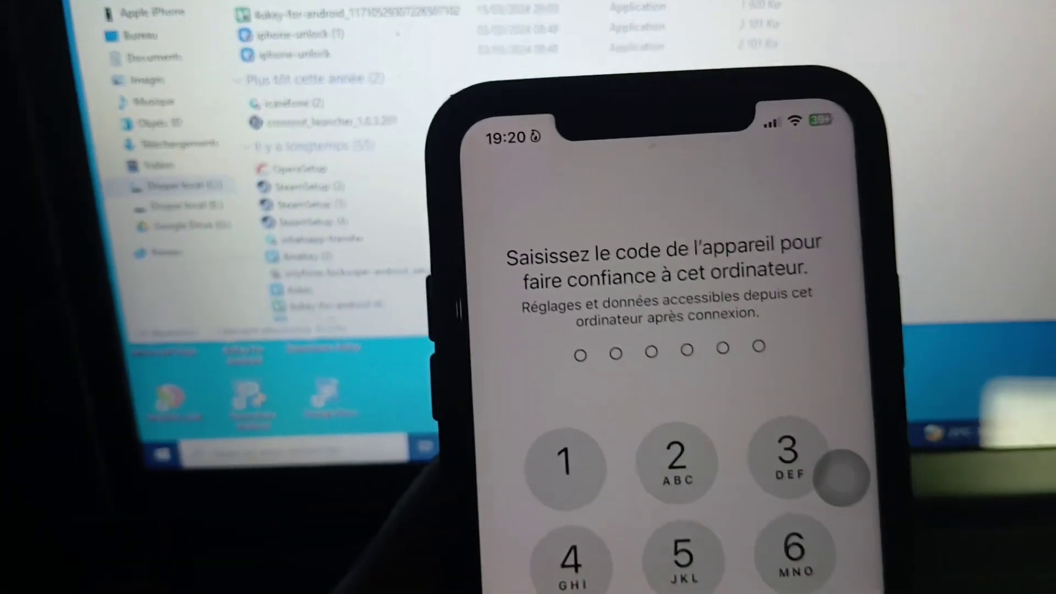
text(00000)
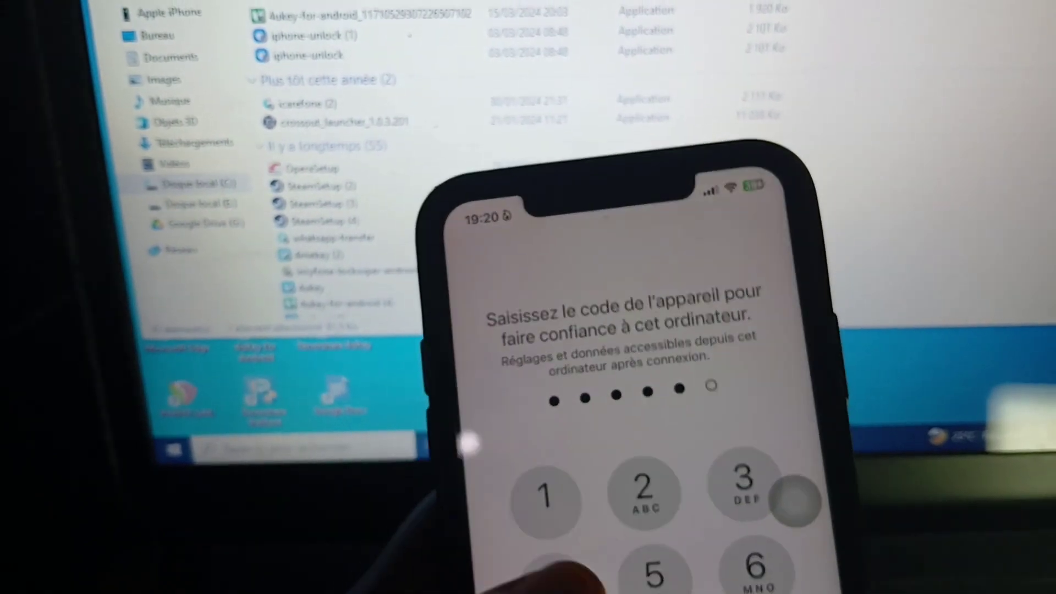
text(0)
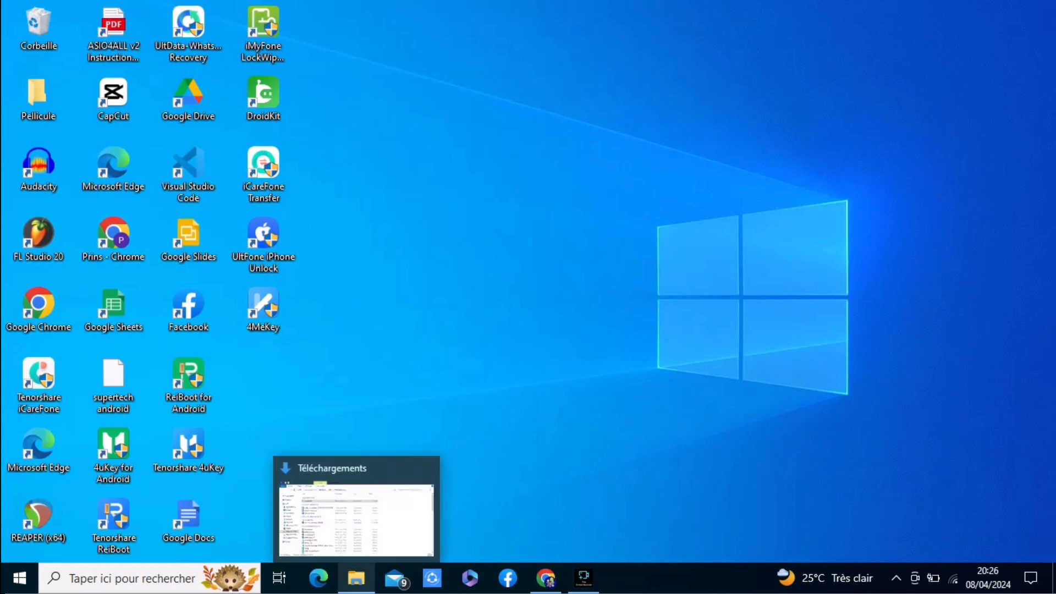
- Restore the Téléchargements Explorer window and select Apple iPhone in the navigation pane
click(356, 577)
click(355, 577)
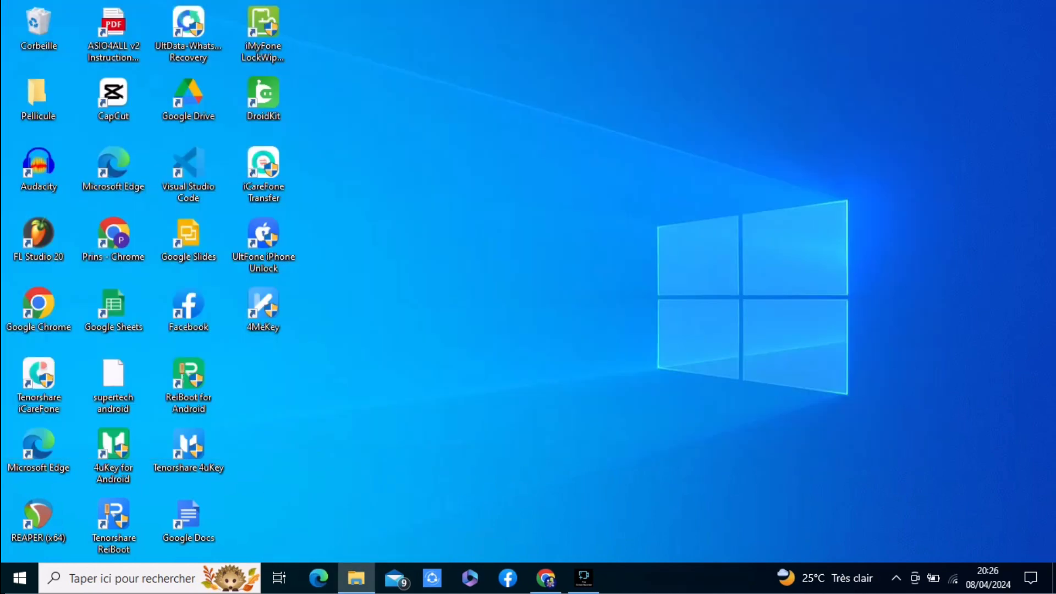
click(356, 577)
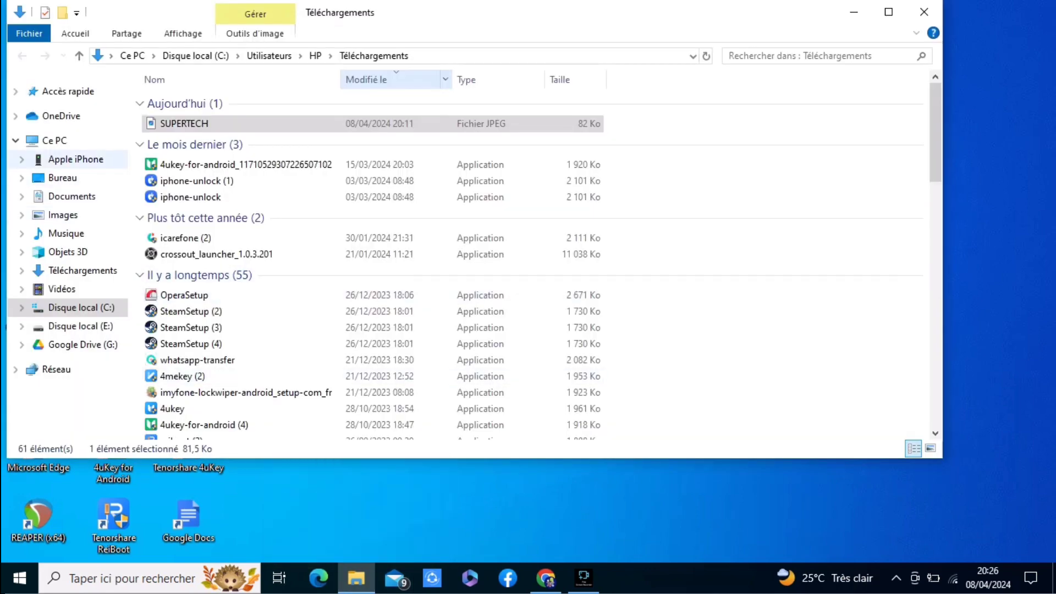
click(75, 159)
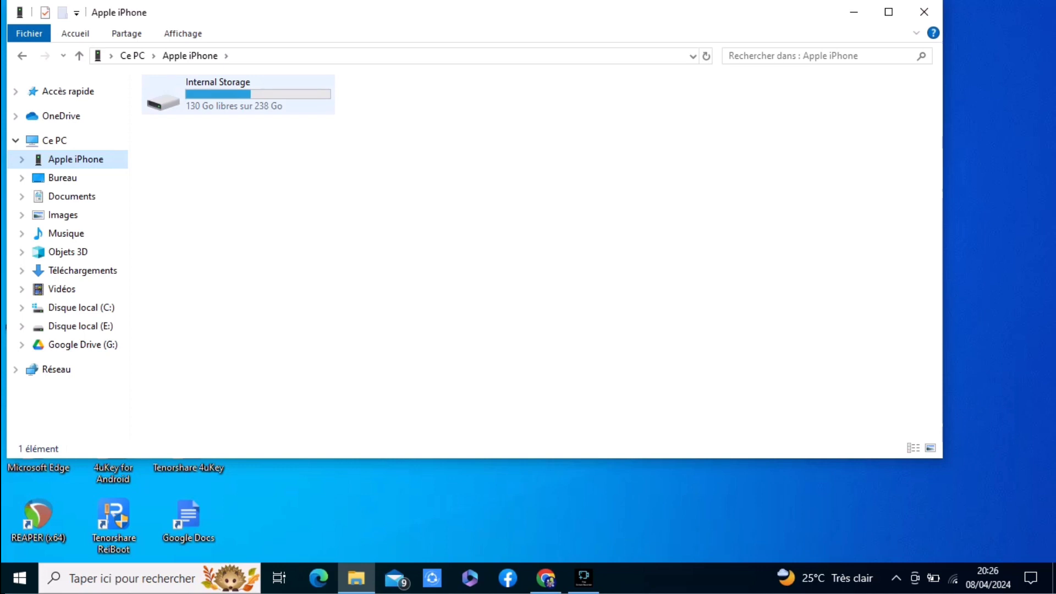
- Open Internal Storage, browse its dated folders, and select the 198001_ folder
click(236, 93)
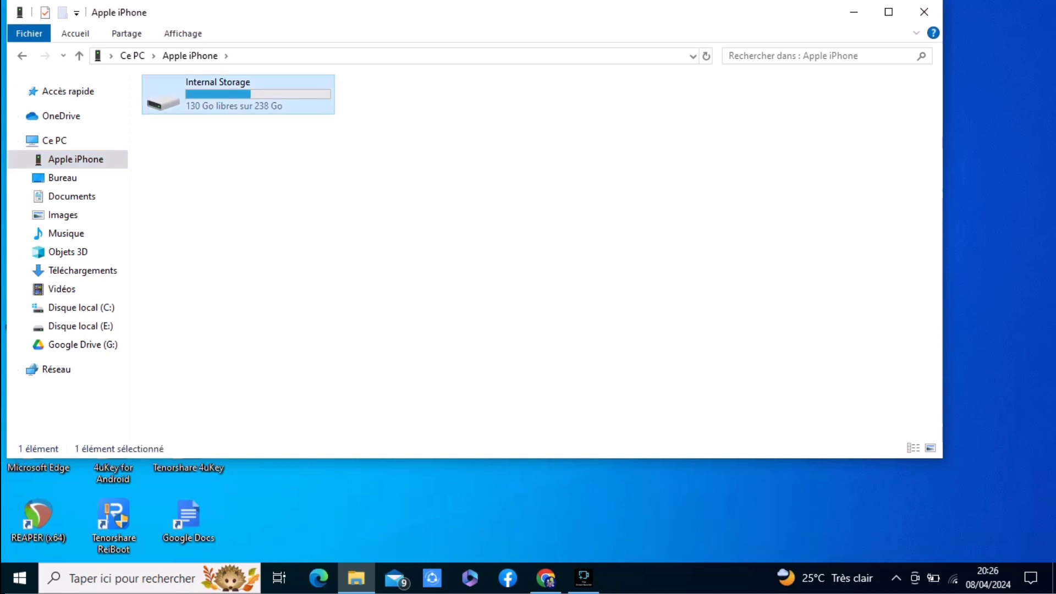
key(Return)
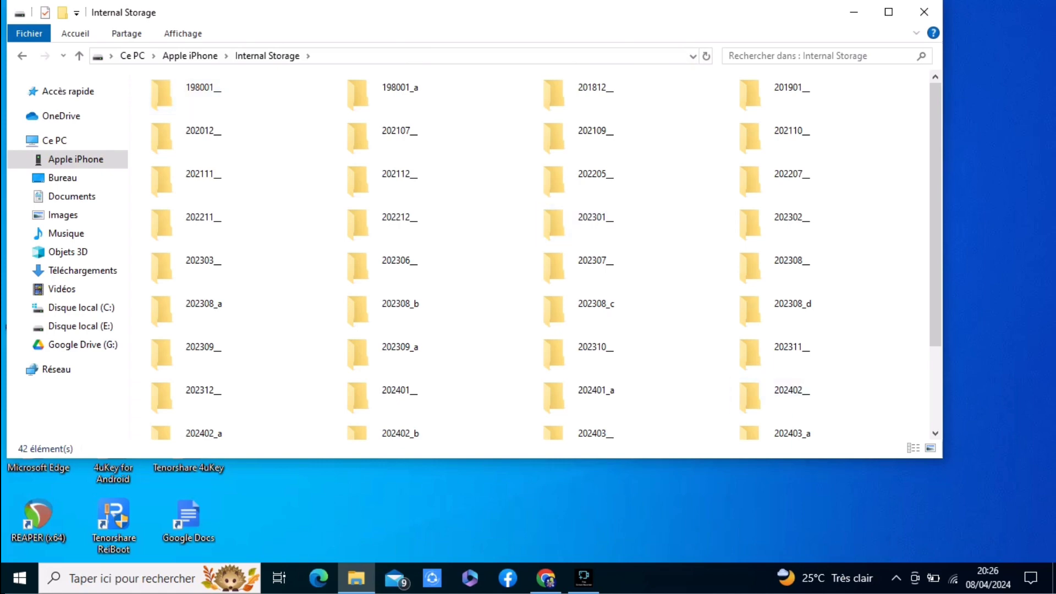
scroll(546, 255, down, 3)
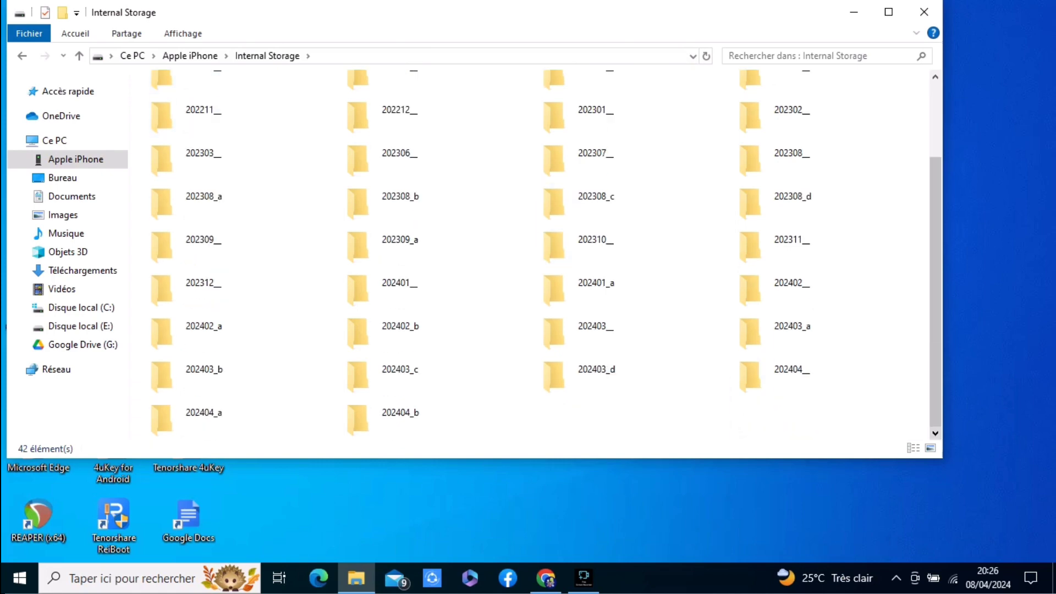
scroll(546, 255, up, 3)
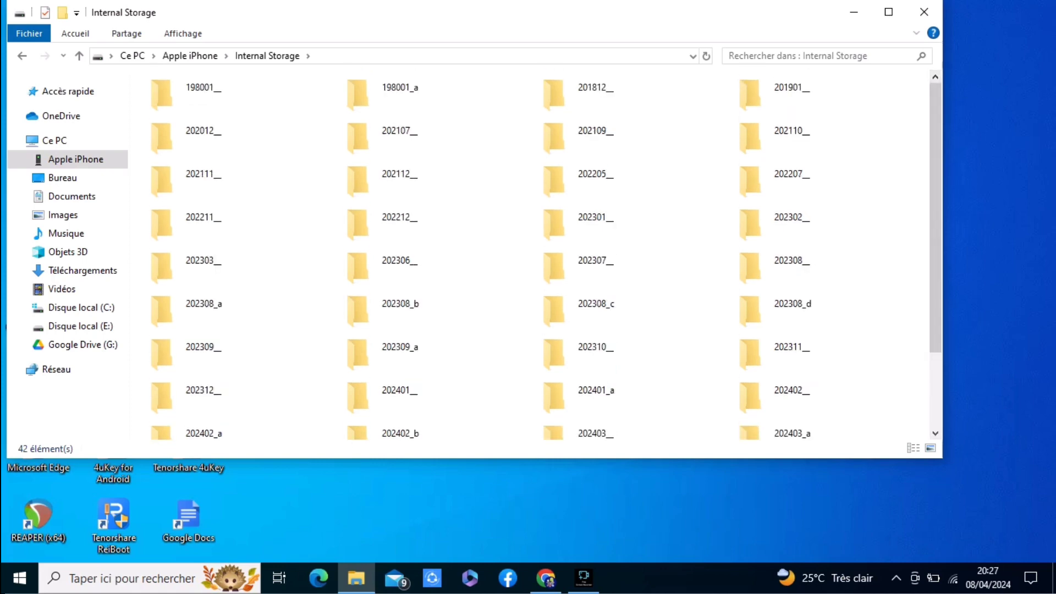
click(200, 94)
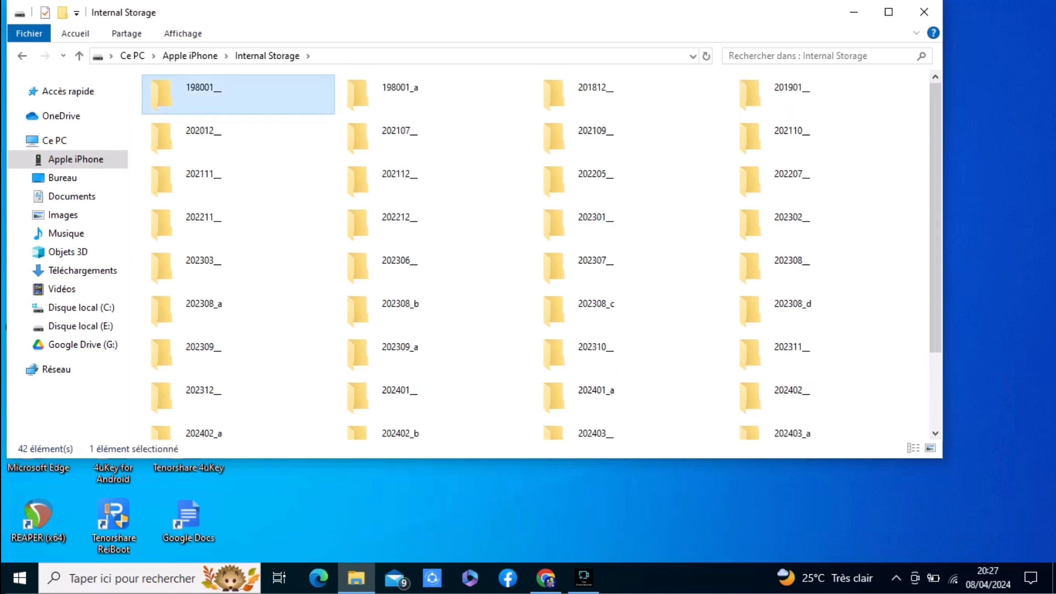
- View the JPG photos in 198001_, then back in Internal Storage select all 42 folders
double_click(200, 93)
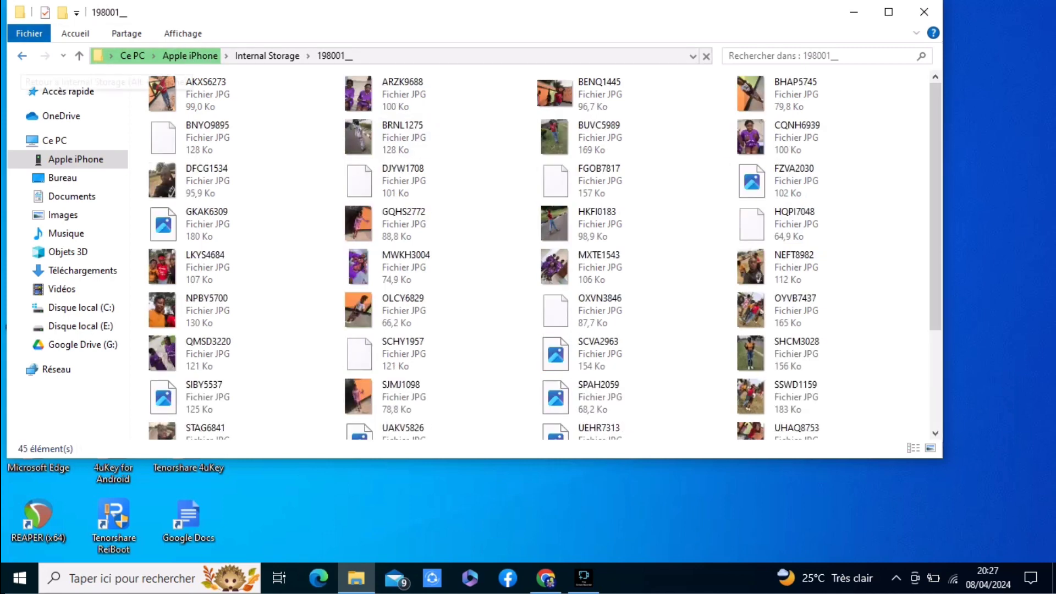
key(alt+Left)
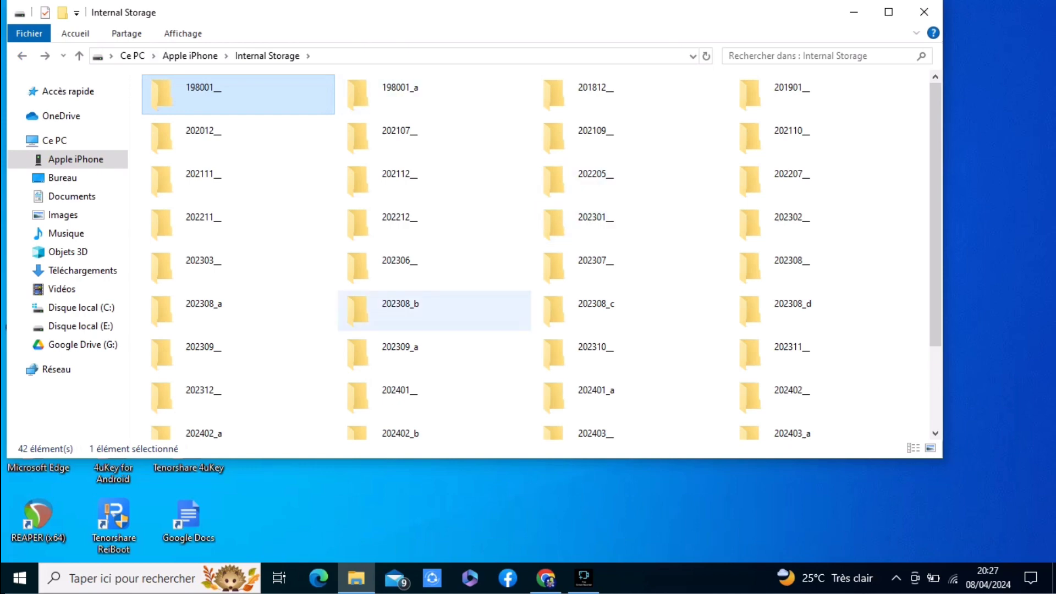
scroll(542, 254, down, 3)
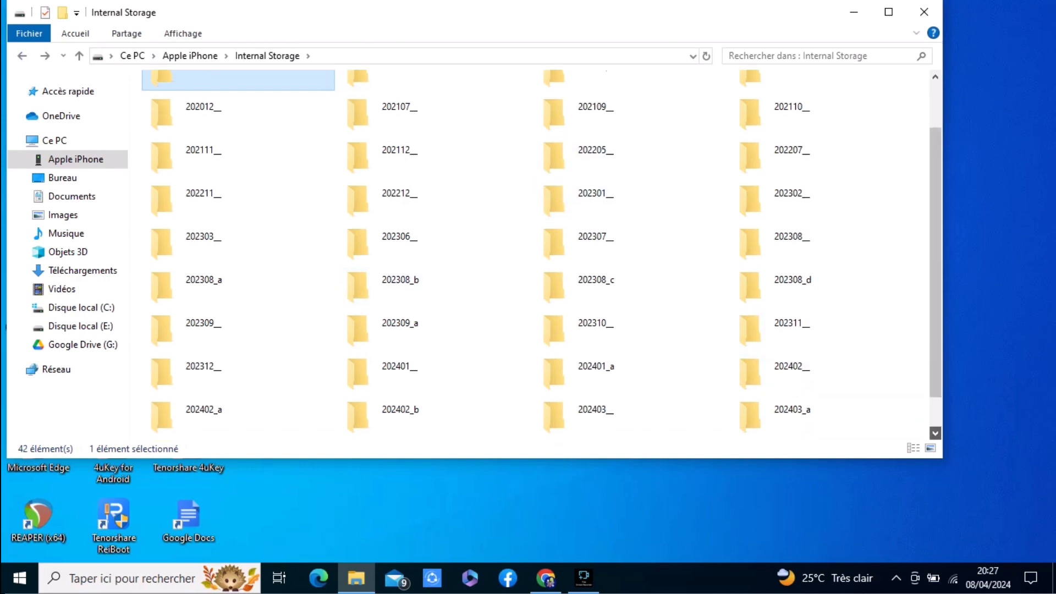
key(ctrl+a)
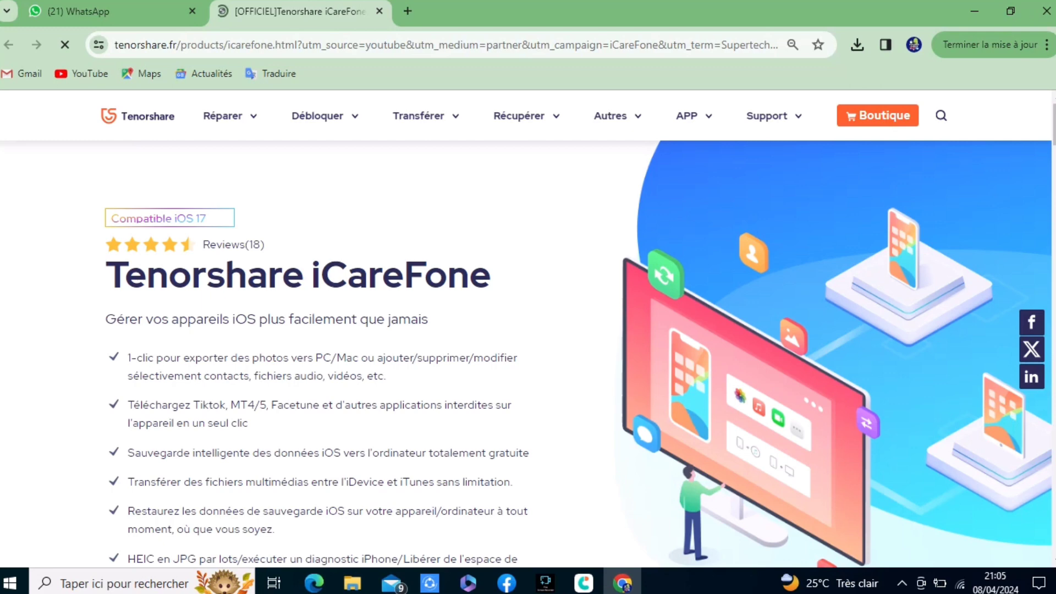
- Highlight the 'Tenorshare iCareFone' heading and scroll to the TÉLÉCHARGER button and back
triple_click(297, 274)
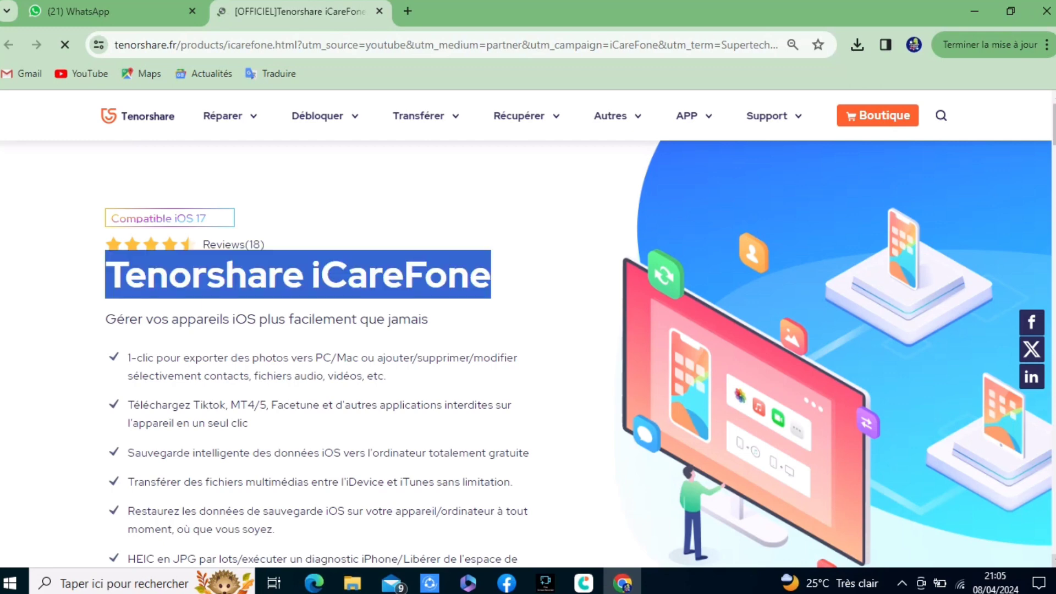
scroll(528, 328, down, 2)
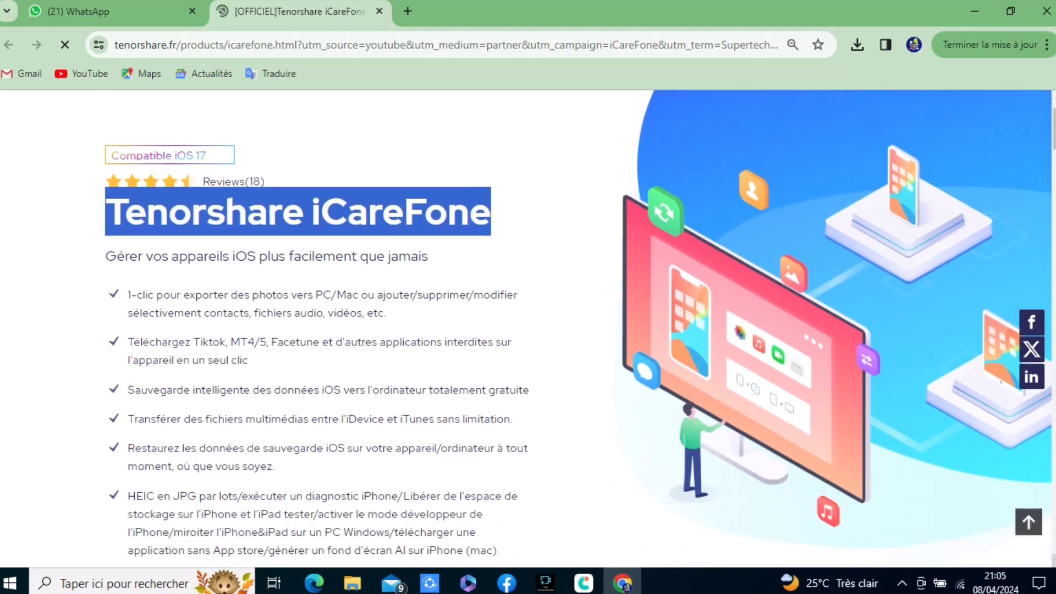
scroll(528, 352, down, 4)
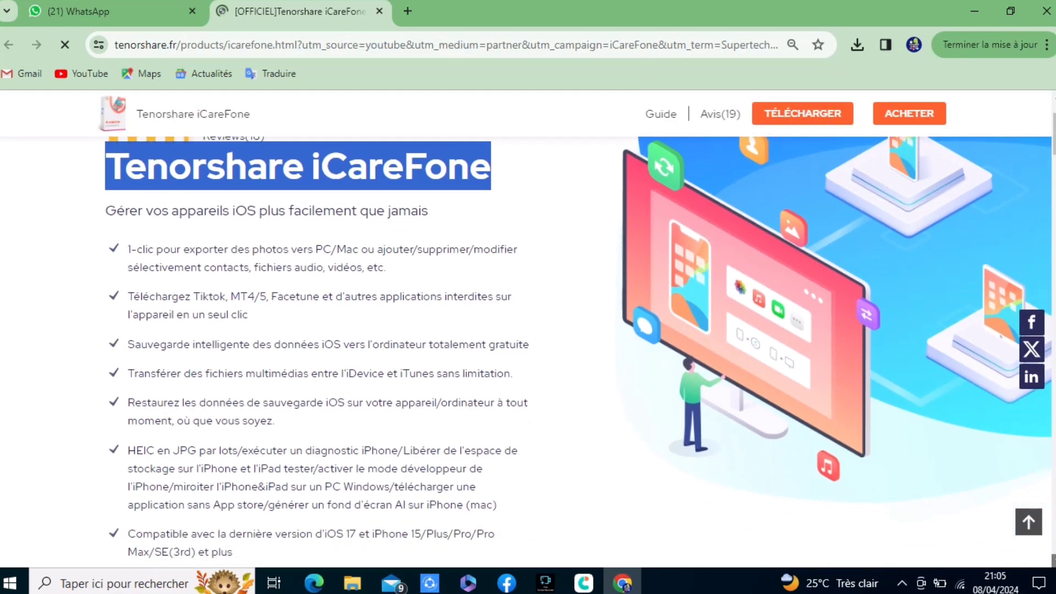
scroll(528, 352, down, 3)
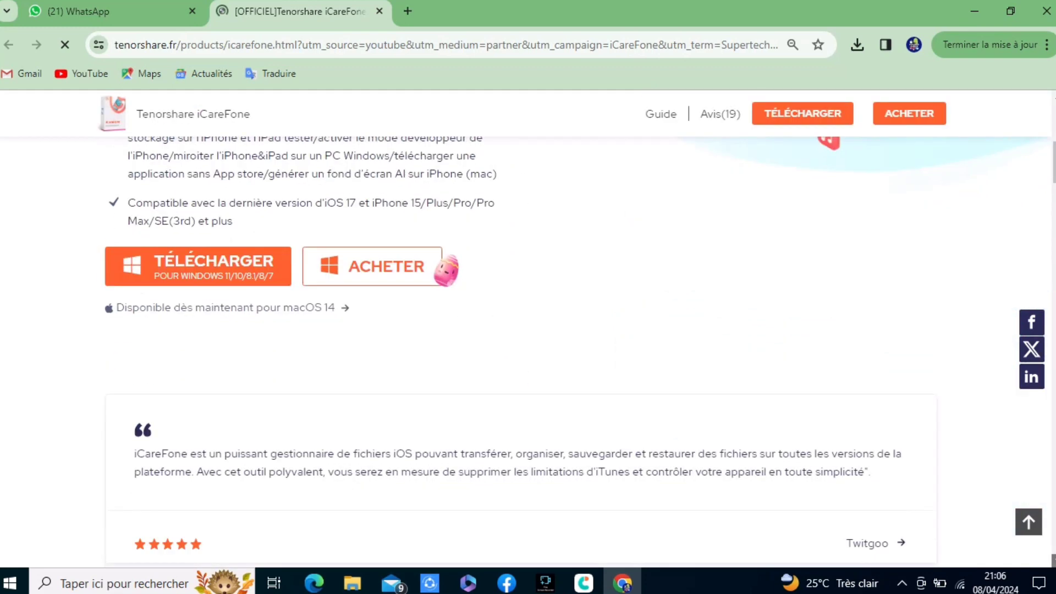
scroll(528, 352, down, 2)
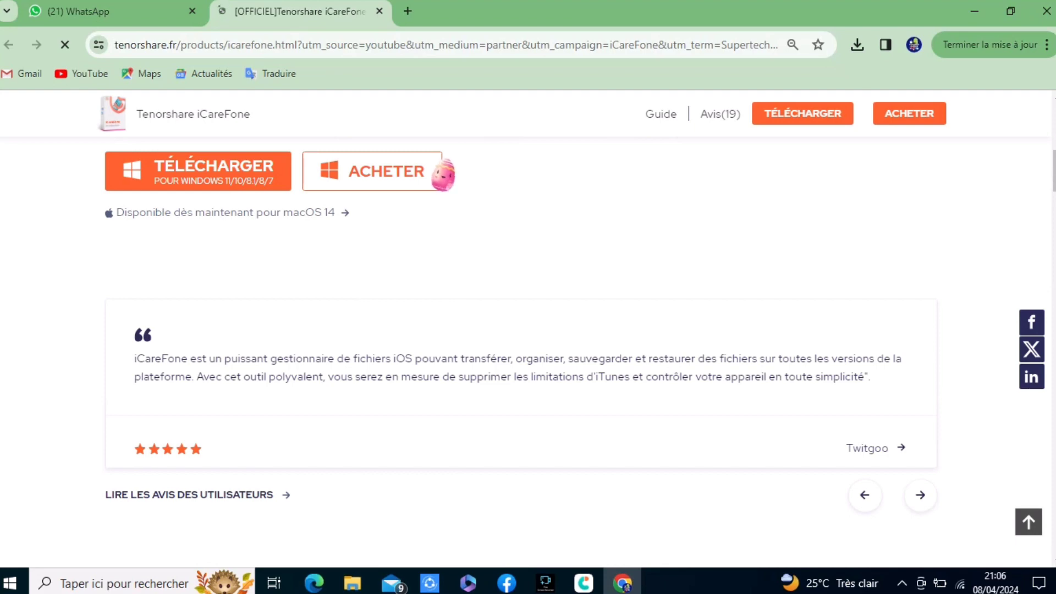
scroll(527, 351, up, 4)
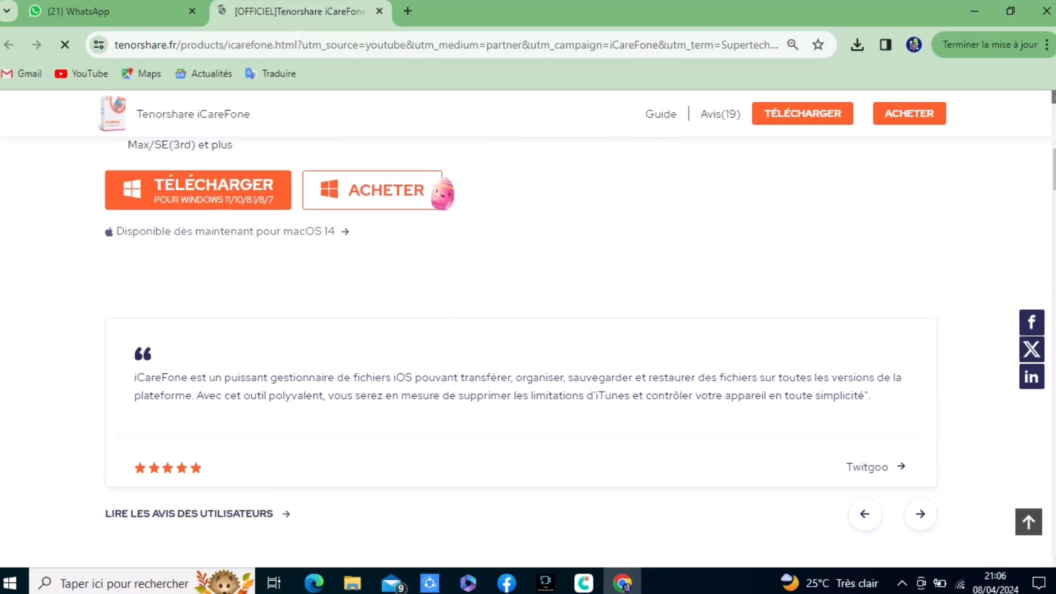
scroll(528, 352, up, 2)
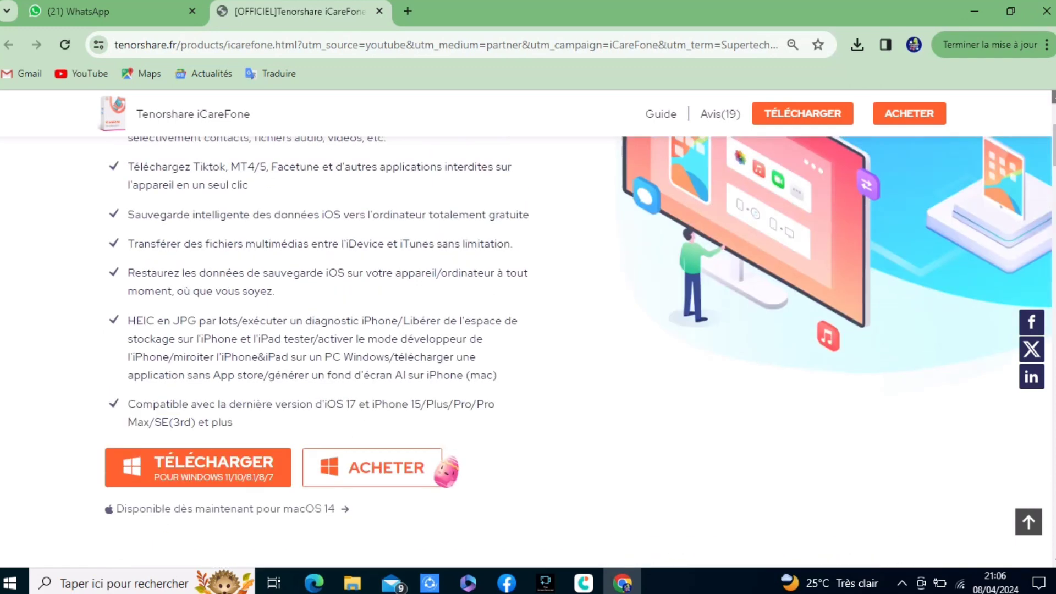
scroll(528, 352, up, 2)
scroll(579, 328, up, 1)
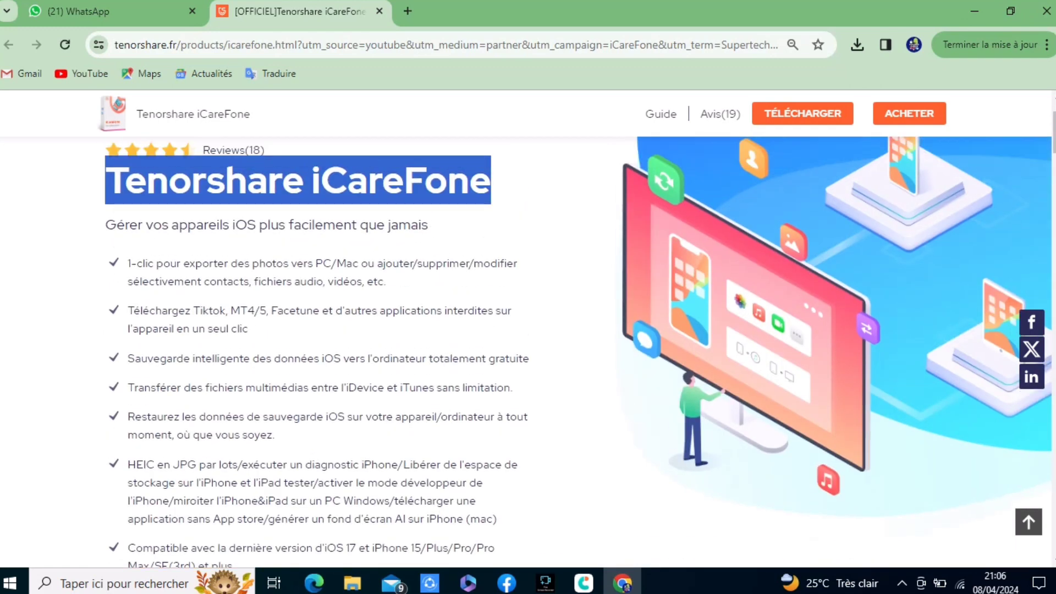
scroll(527, 352, down, 2)
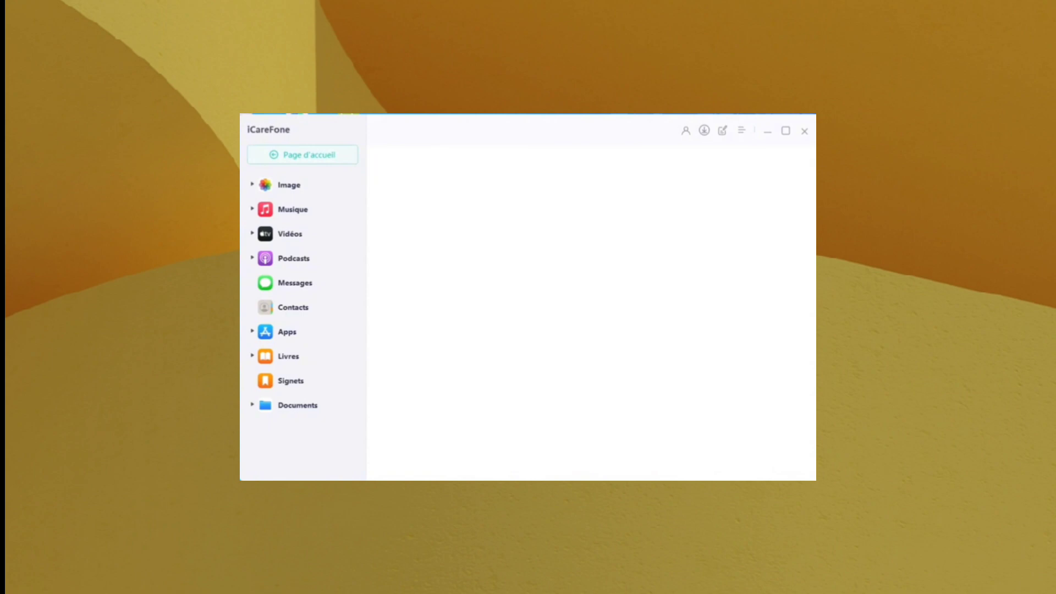
- Open the Image category in iCareFone's sidebar
click(289, 184)
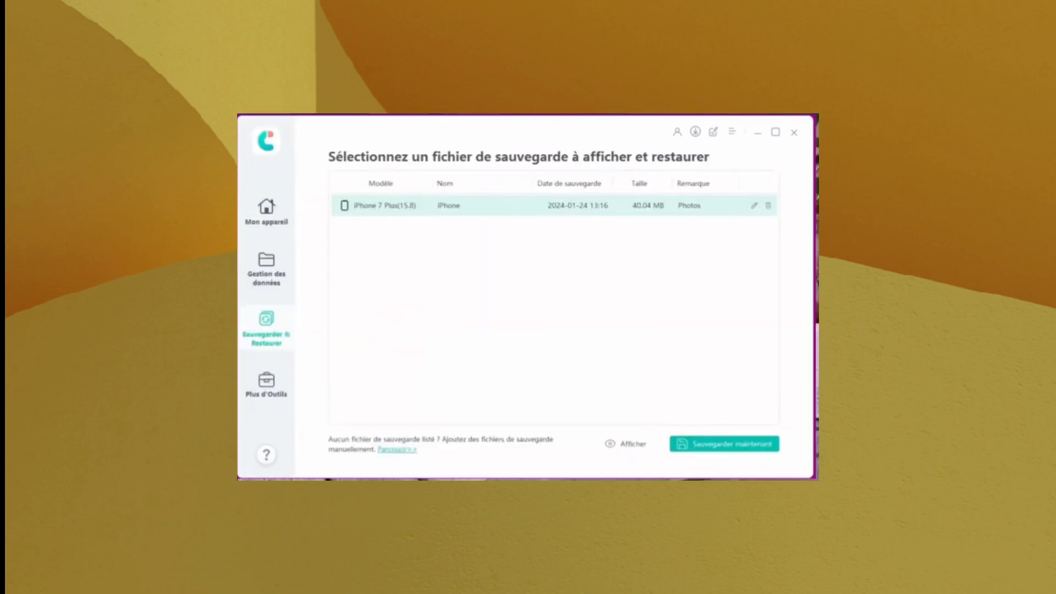
- Show the contents of the iPhone 7 Plus backup with Afficher
click(627, 443)
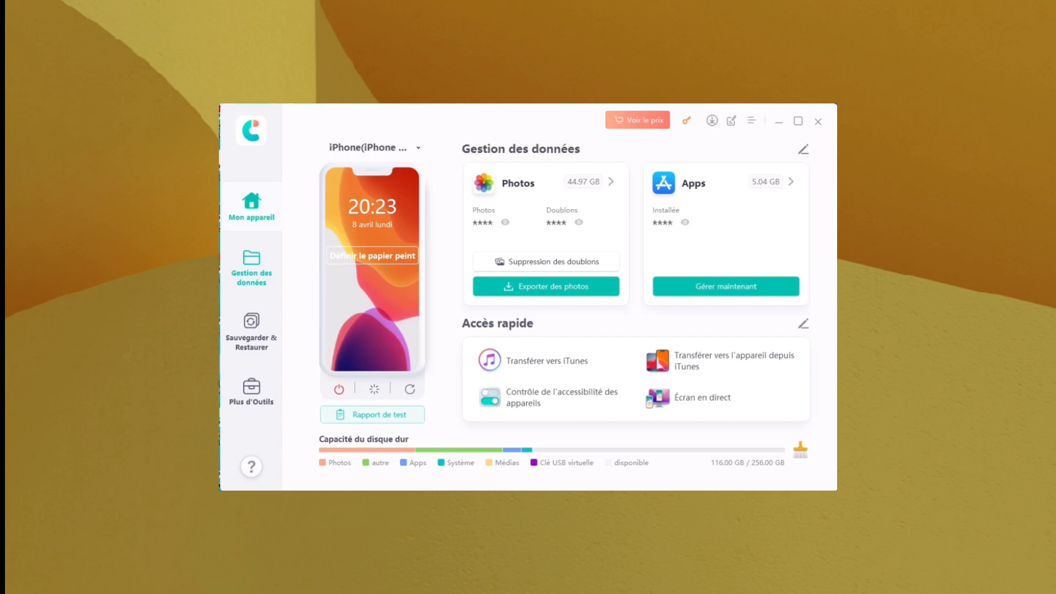
- Open the Exporter des photos gallery for the iPhone
click(569, 289)
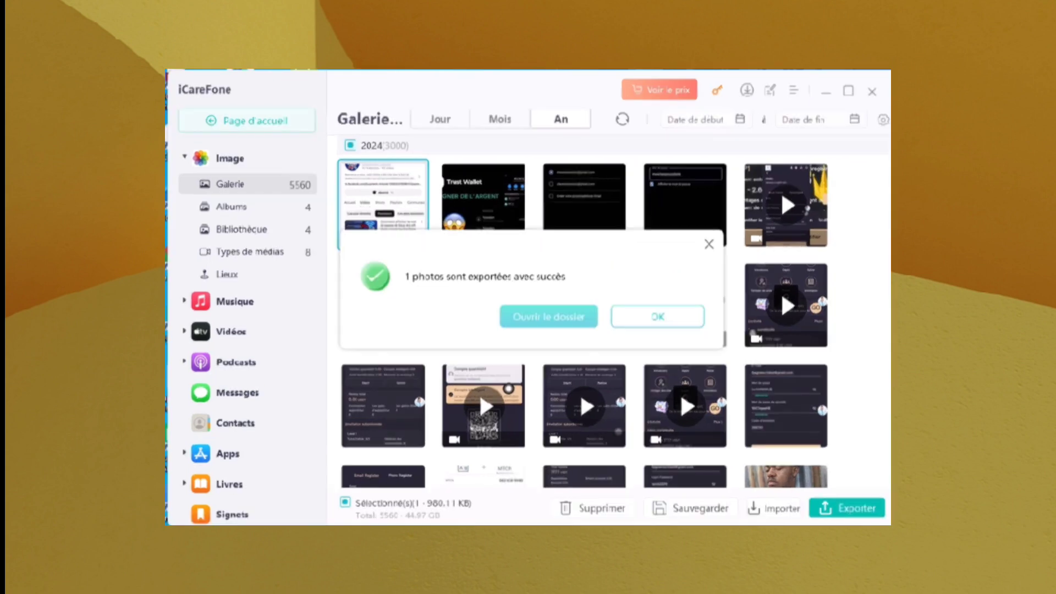
- Open the iPhone Image folder containing the exported IMG_6366 photos from the success dialog
click(548, 316)
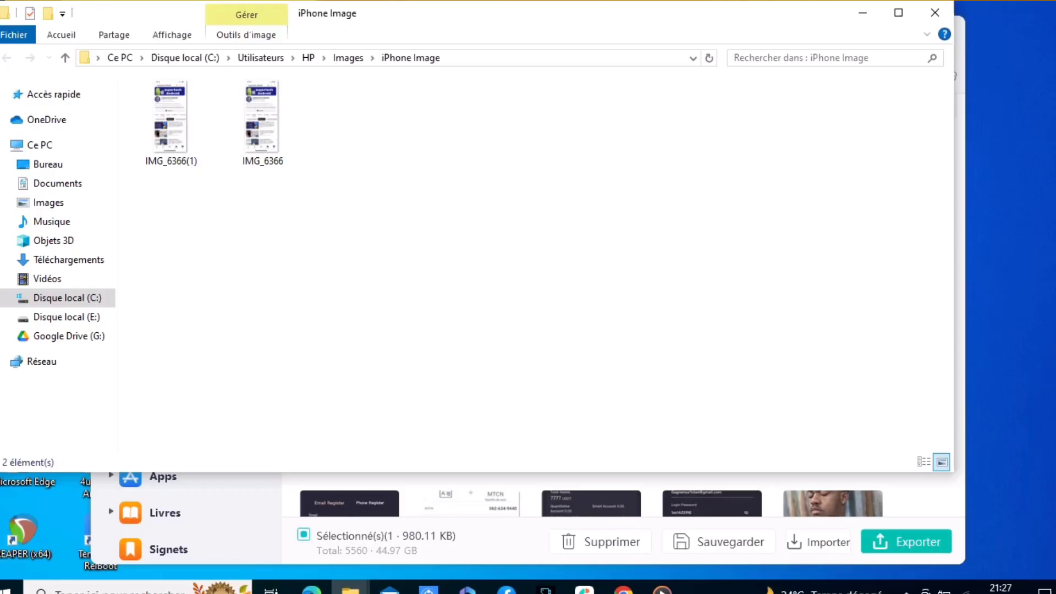